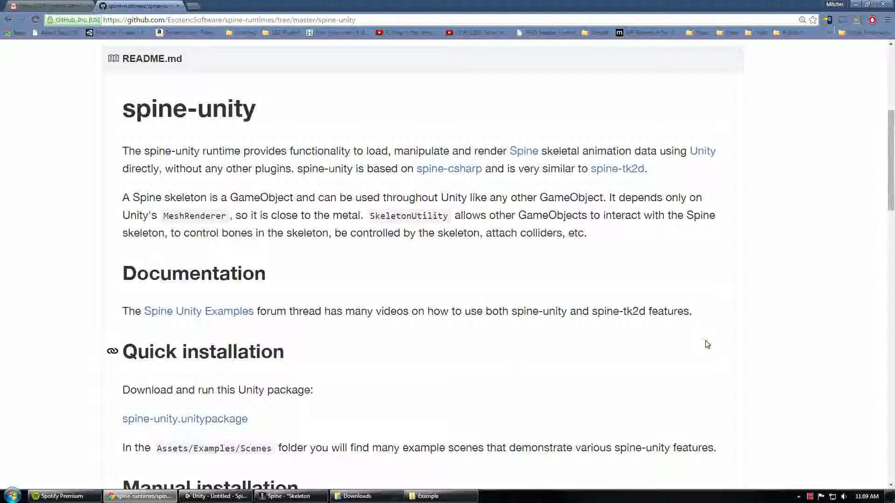
# Download spine-unity.unitypackage from the GitHub readme's Quick installation link, then return to Unity
pyautogui.click(247, 420)
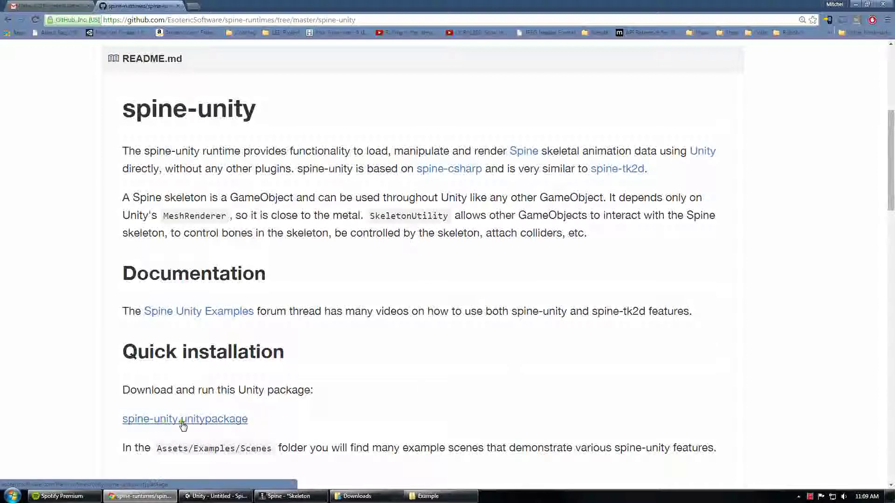
pyautogui.click(215, 497)
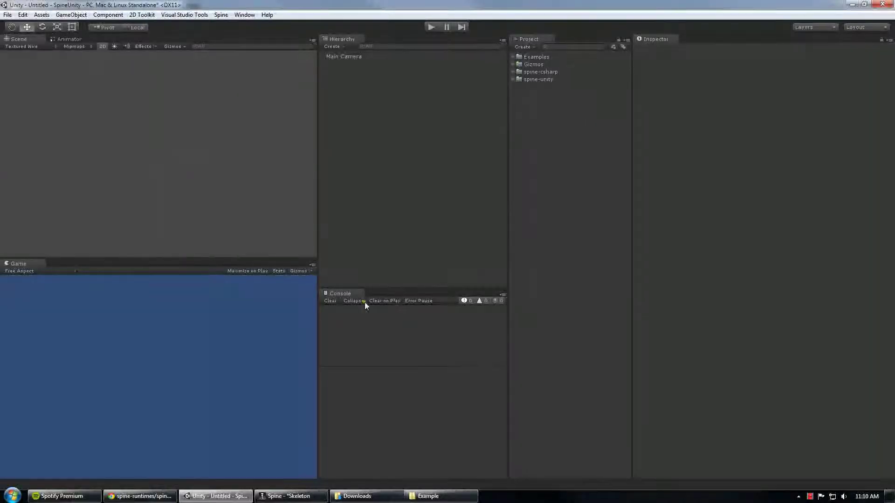
# Drag 2dtoolkit2.5beta2_src_only.unitypackage from the Example folder into Unity's Project panel
pyautogui.click(428, 496)
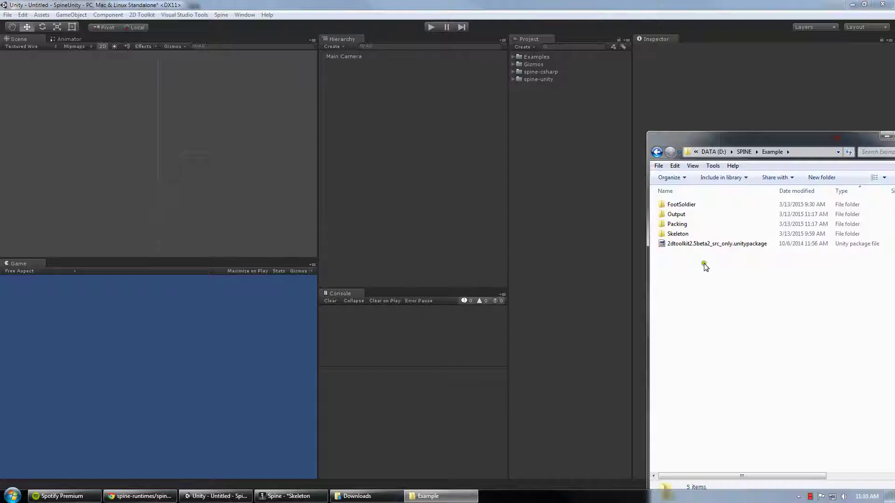
pyautogui.click(695, 244)
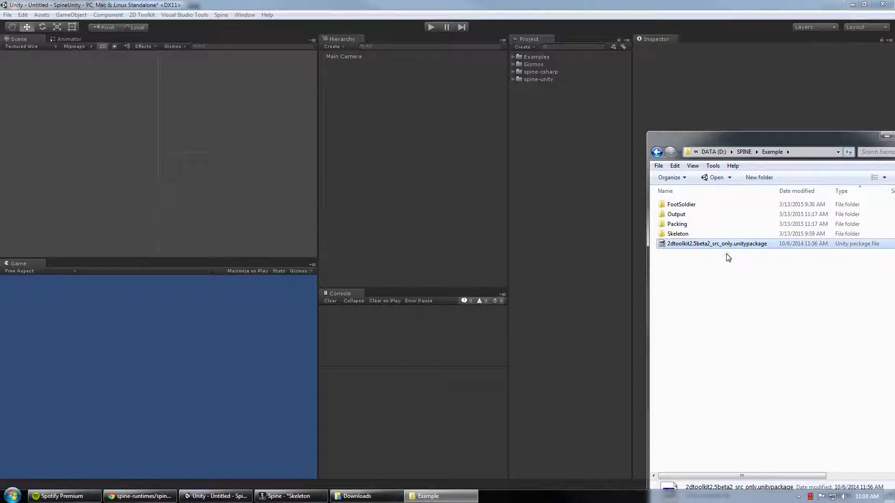
pyautogui.moveTo(709, 247); pyautogui.dragTo(560, 206)
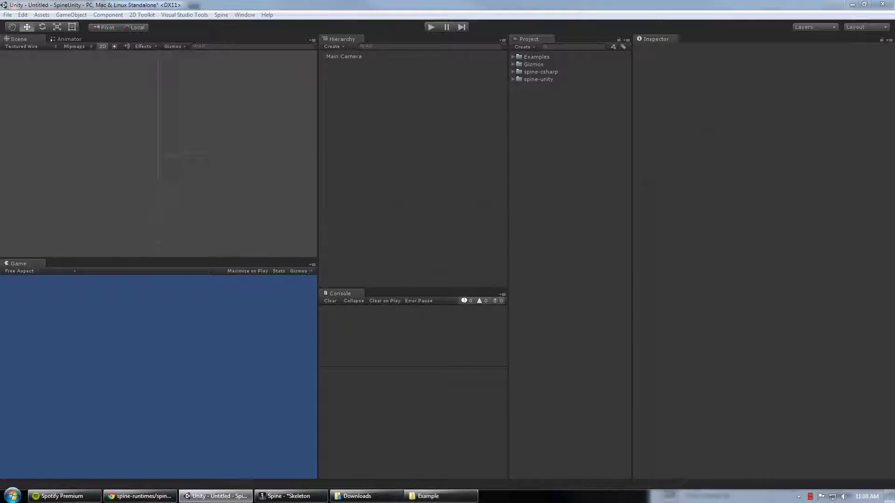
# Confirm the 2D Toolkit package import and clear the shader error from the Console
pyautogui.click(680, 474)
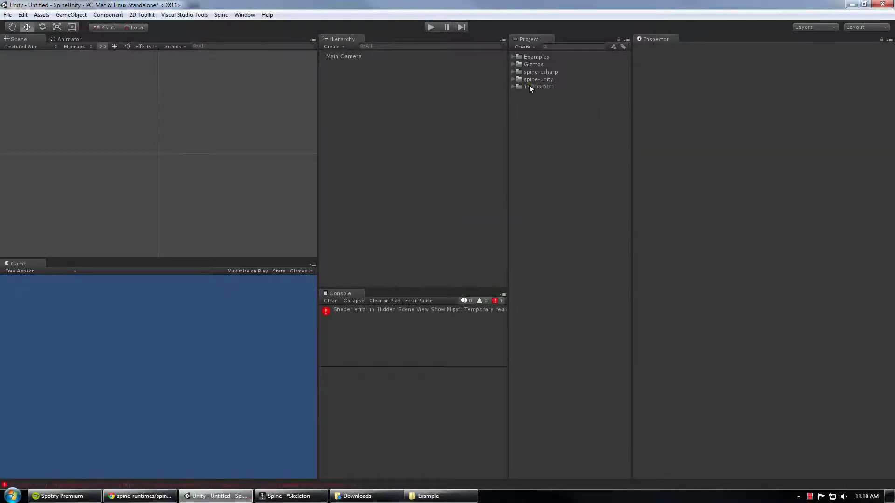
pyautogui.click(330, 301)
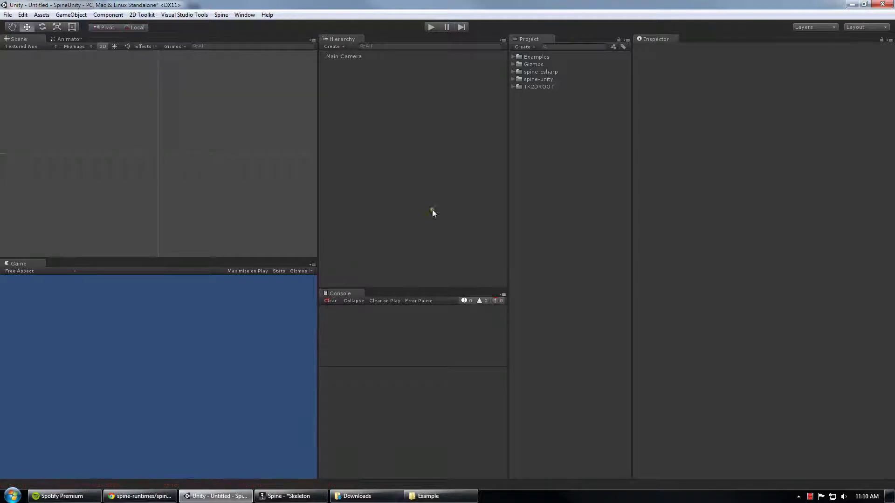
# Enable TK2D support in Edit > Preferences > Spine to set SPINE_TK2D
pyautogui.click(24, 15)
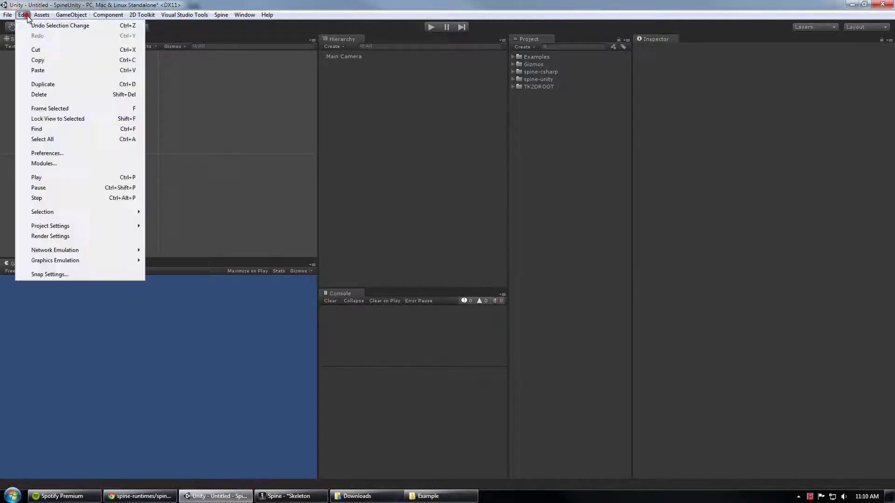
pyautogui.click(54, 156)
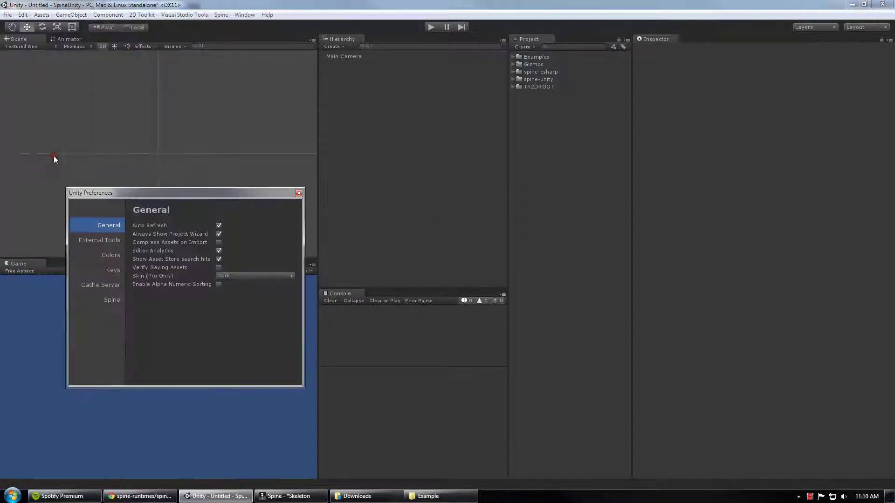
pyautogui.click(108, 301)
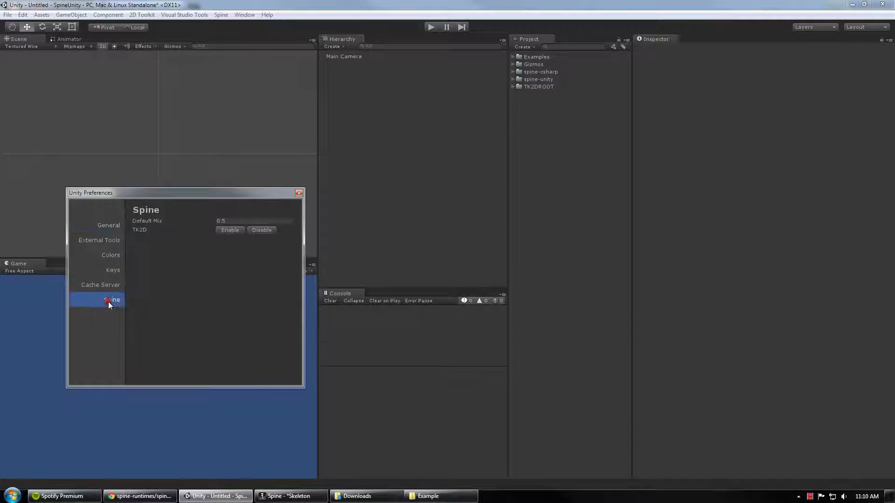
pyautogui.click(235, 231)
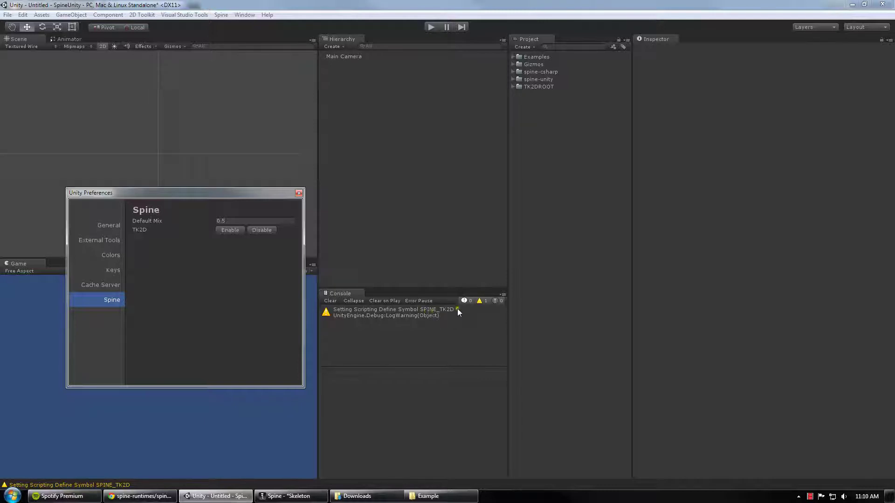
# Close Preferences and look at the SpriteCollectionAttachmentLoader script in spine-unity's Editor folder
pyautogui.click(299, 193)
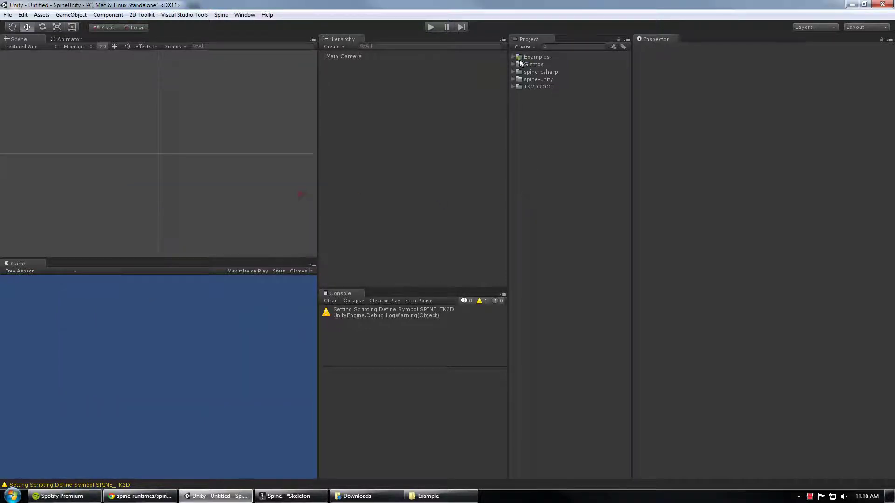
pyautogui.click(513, 80)
pyautogui.click(521, 89)
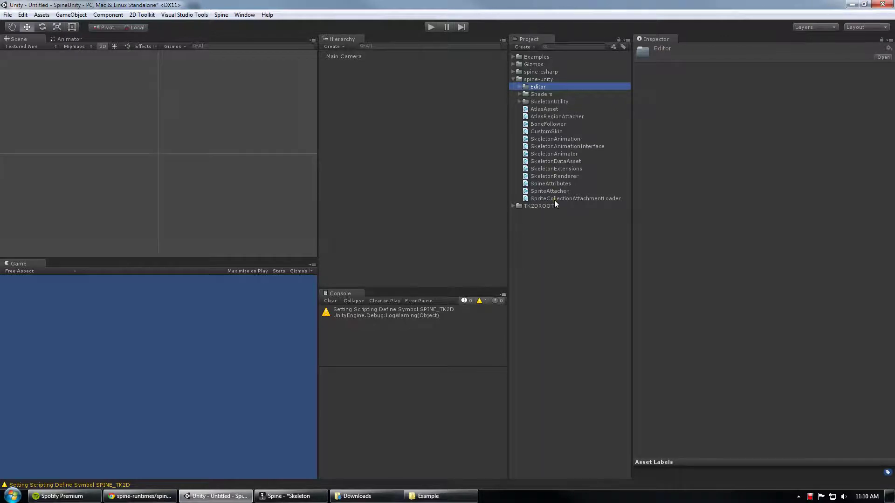
pyautogui.click(555, 200)
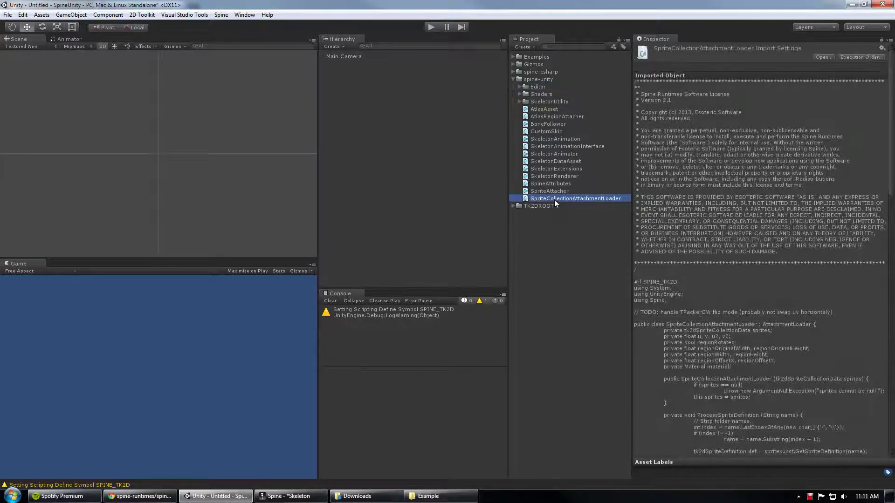
pyautogui.click(574, 222)
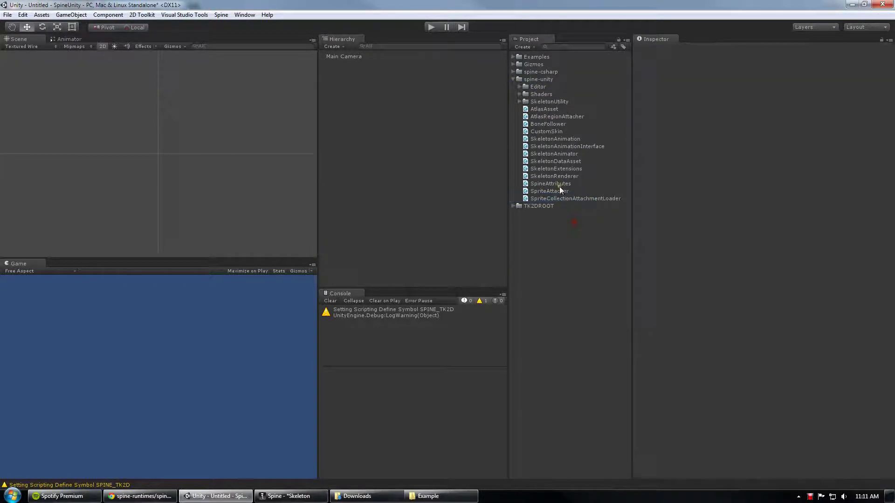
pyautogui.click(513, 79)
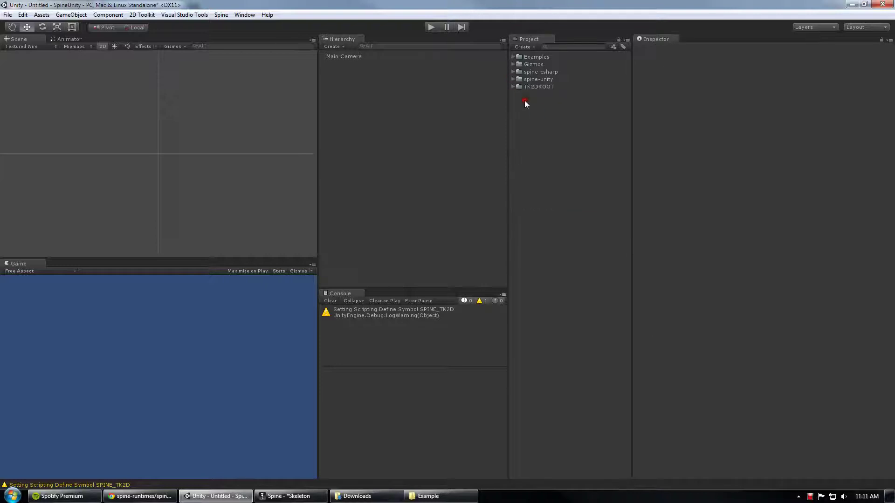
# Create a project folder named Skeleton, then switch to the Spine editor
pyautogui.rightClick(525, 103)
pyautogui.moveTo(634, 105)
pyautogui.click(676, 105)
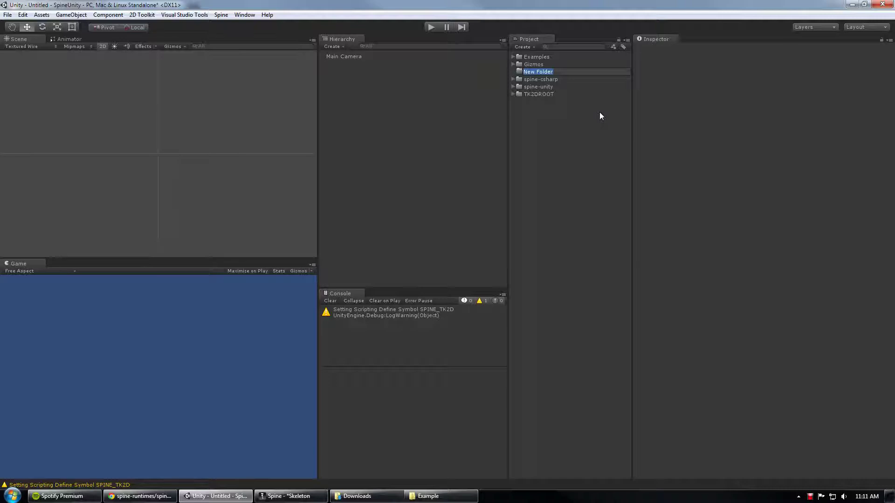
pyautogui.write('Skeleton')
pyautogui.press('Return')
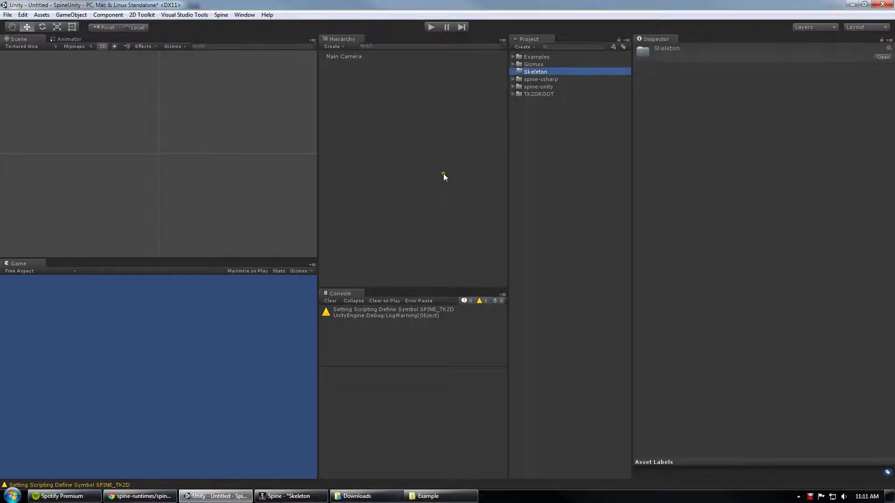
pyautogui.click(289, 496)
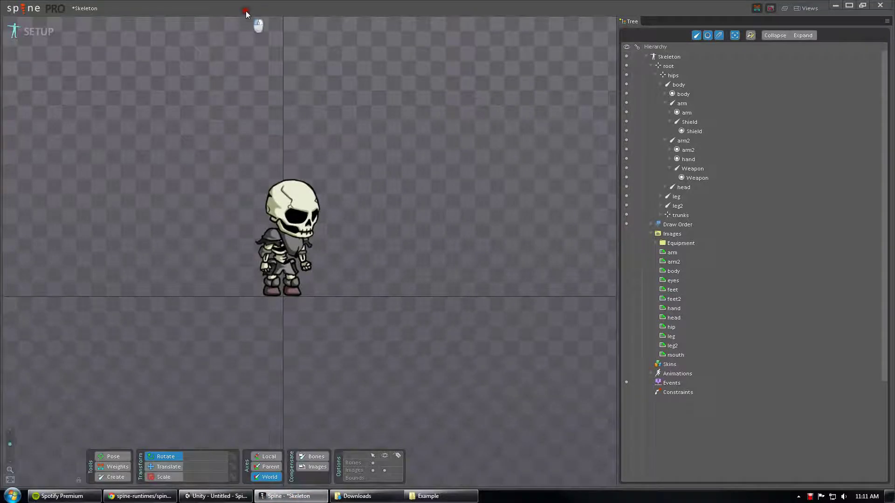
# Export the skeleton as JSON with Create atlas unchecked
pyautogui.hotkey('ctrl', 'e')
pyautogui.click(297, 264)
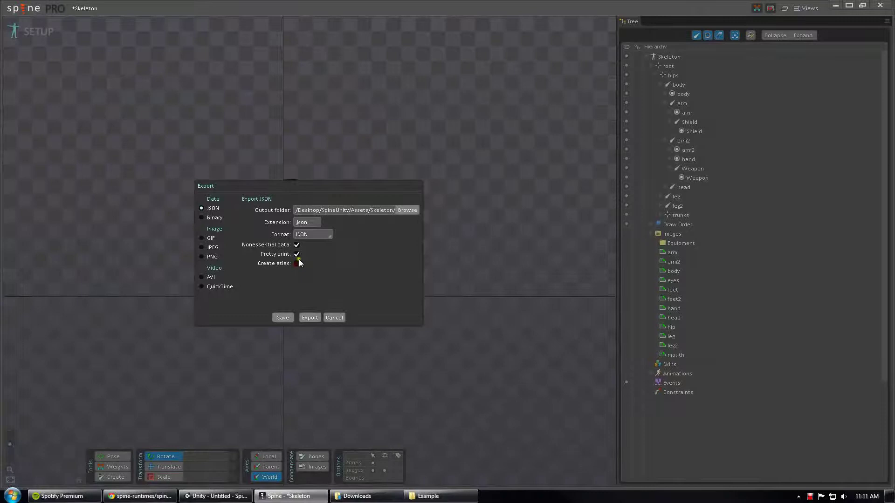
pyautogui.click(312, 317)
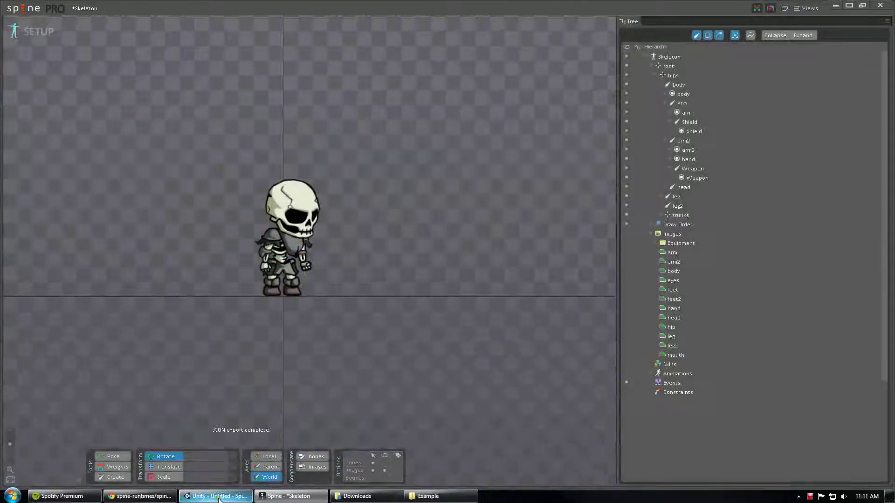
# Move the Skeleton JSON import error dialog aside and choose Select to open Atlas Selection
pyautogui.click(217, 497)
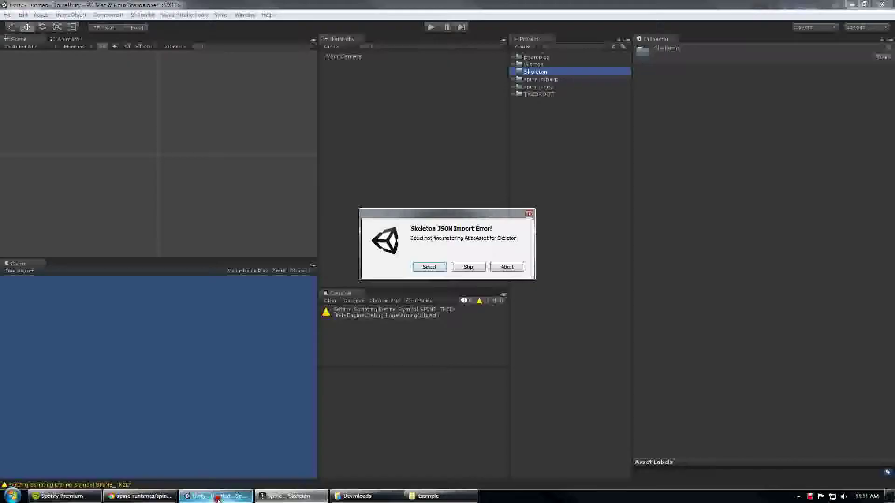
pyautogui.moveTo(475, 215); pyautogui.dragTo(433, 150)
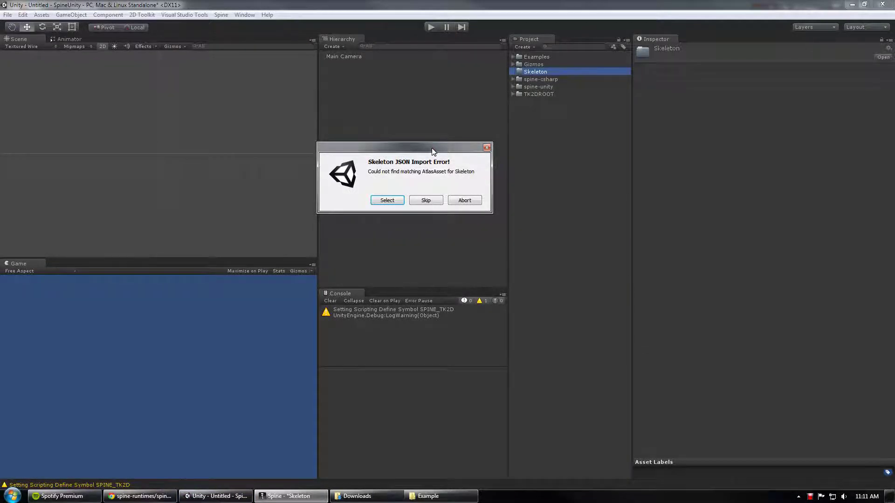
pyautogui.click(379, 203)
pyautogui.click(382, 205)
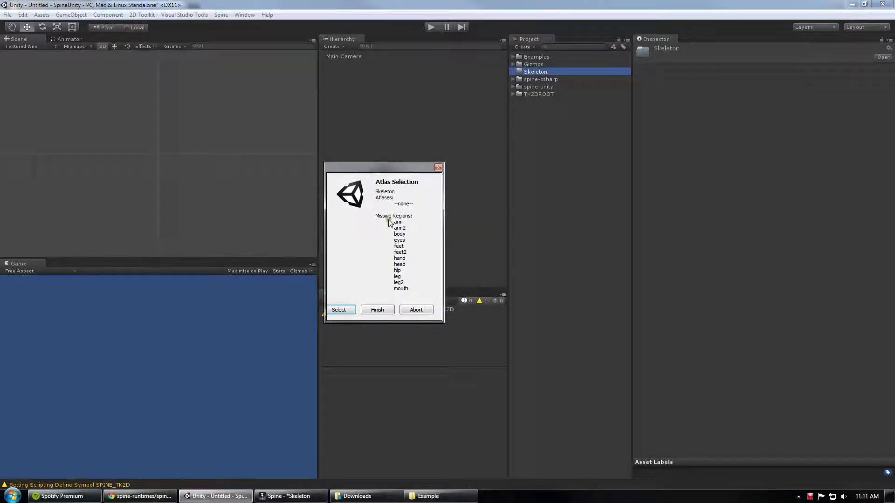
# Finish Atlas Selection and inspect Skeleton_SkeletonData's Atlas Assets list in the Skeleton folder
pyautogui.click(377, 310)
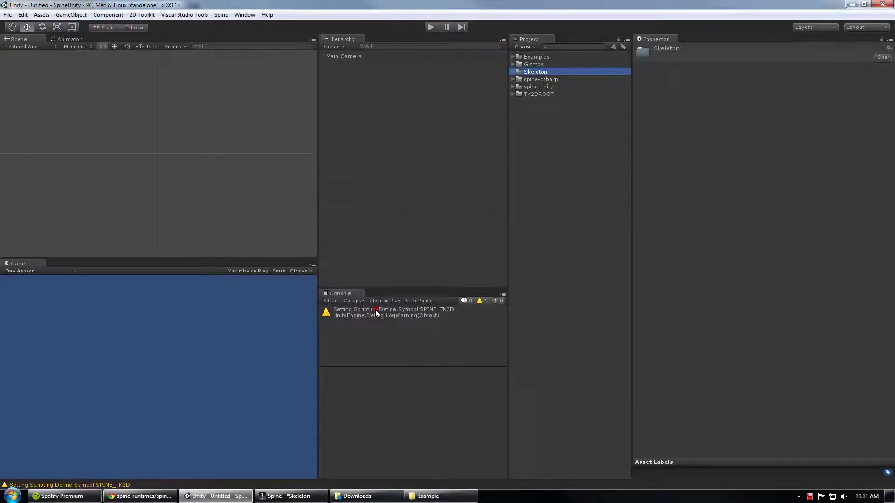
pyautogui.click(514, 72)
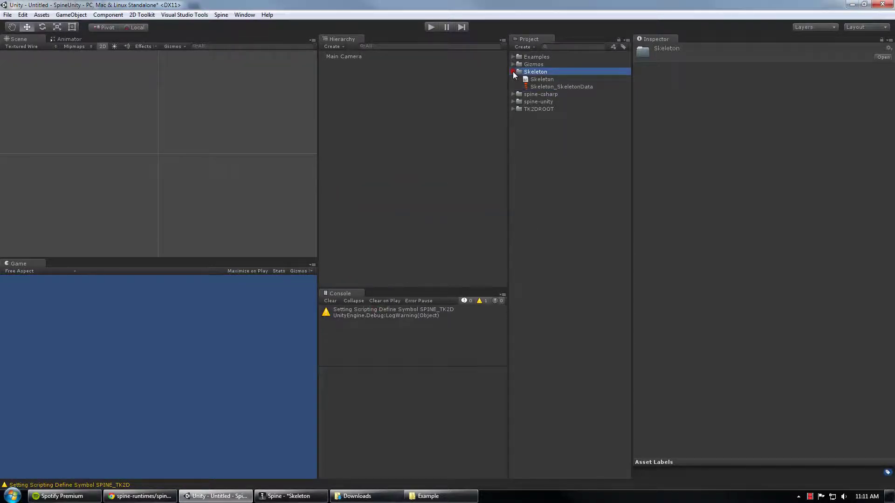
pyautogui.click(535, 88)
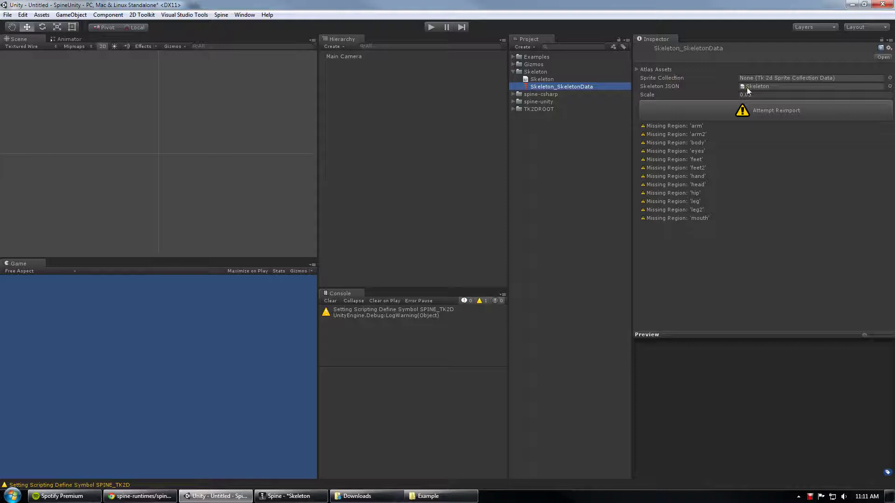
pyautogui.click(636, 70)
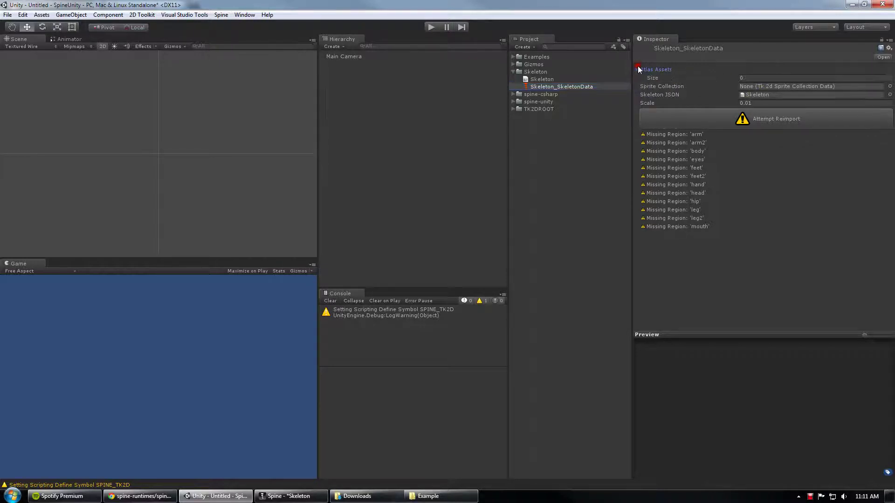
pyautogui.click(641, 69)
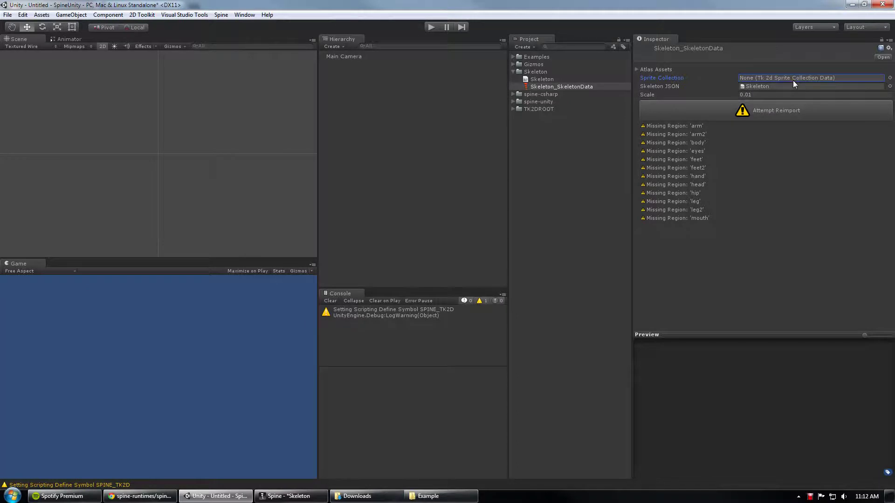
# Create a subfolder named images inside the Skeleton folder
pyautogui.click(535, 72)
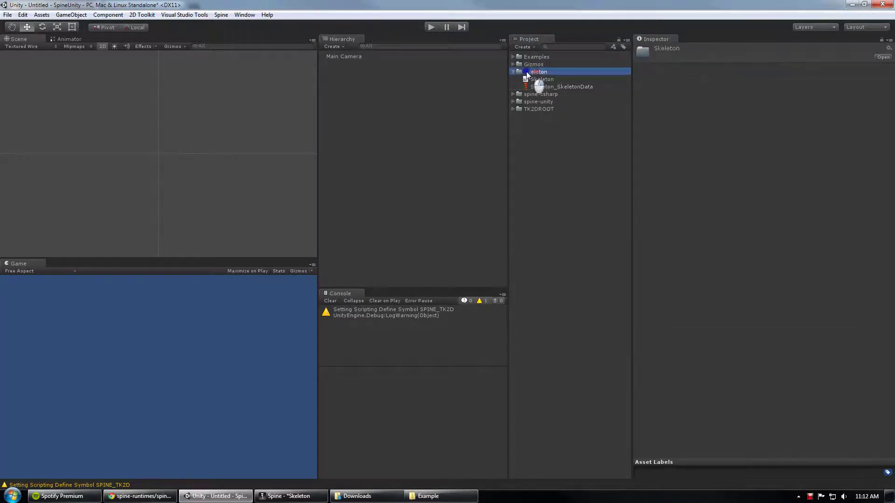
pyautogui.rightClick(539, 75)
pyautogui.moveTo(541, 79)
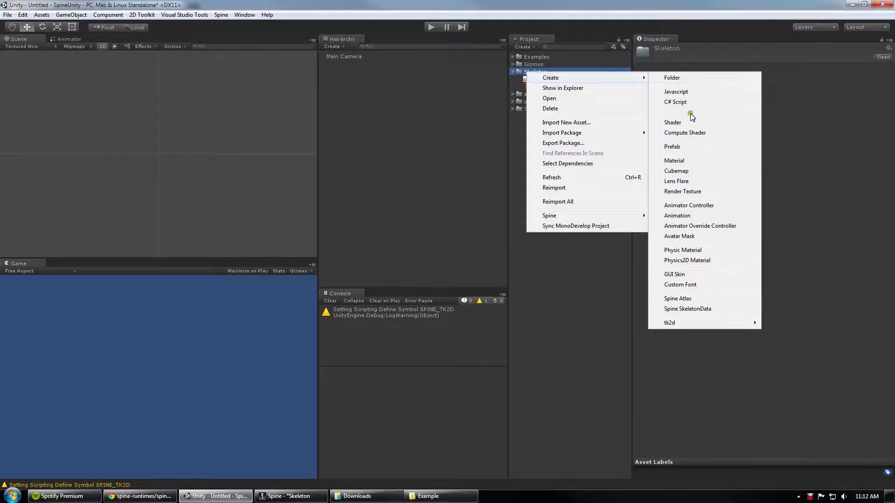
pyautogui.click(690, 80)
pyautogui.write('images')
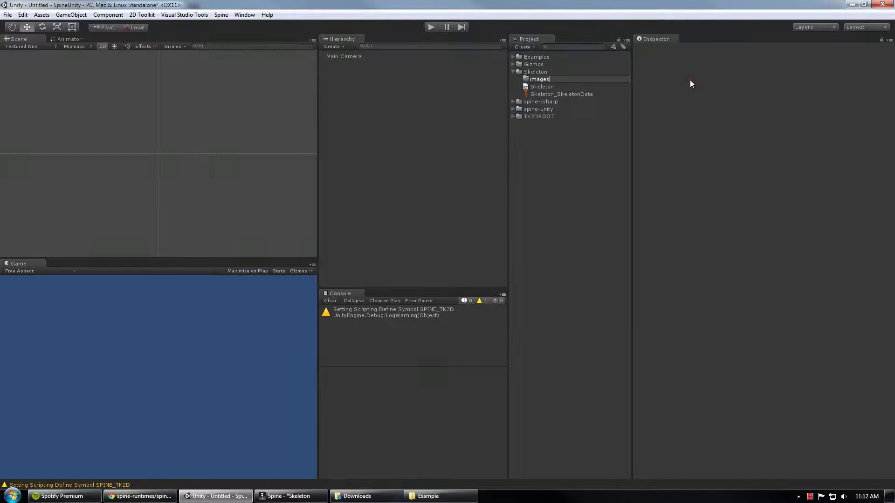
pyautogui.press('Return')
# Drag the twelve body-part PNGs from Explorer into the images folder
pyautogui.click(434, 496)
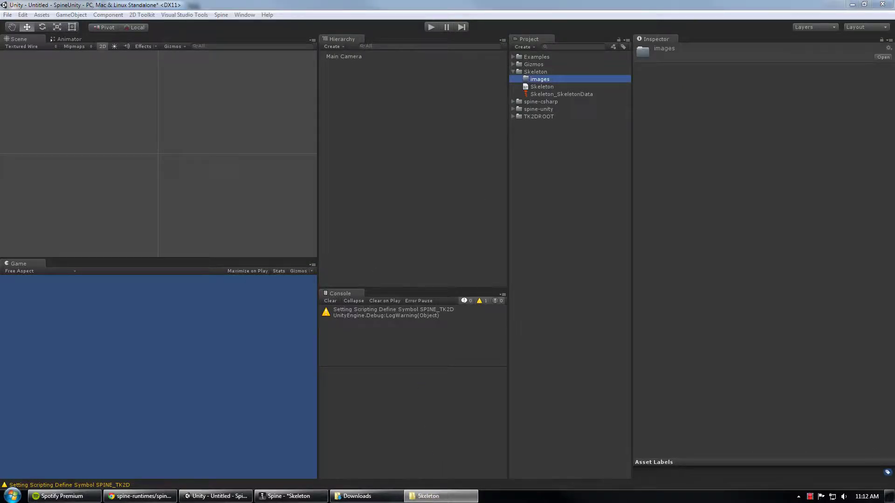
pyautogui.moveTo(785, 130); pyautogui.dragTo(639, 151)
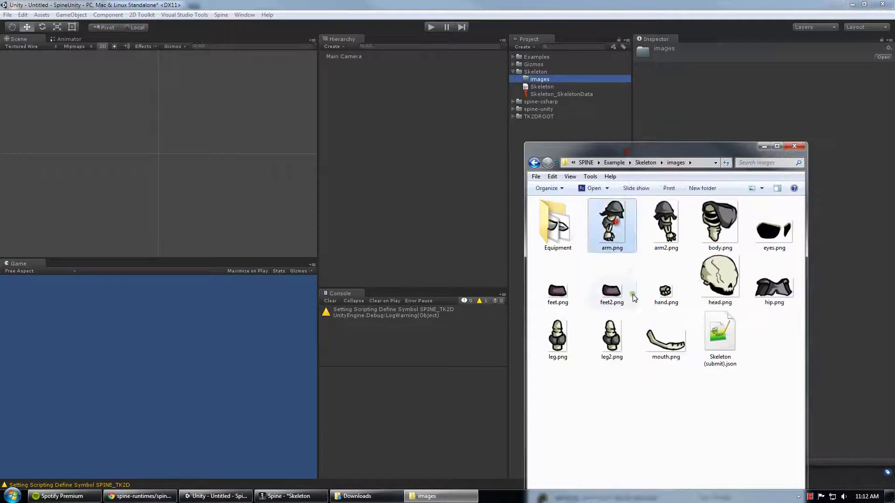
pyautogui.keyDown('shift'); pyautogui.click(666, 338); pyautogui.keyUp('shift')
pyautogui.moveTo(611, 219); pyautogui.dragTo(540, 79)
pyautogui.click(521, 78)
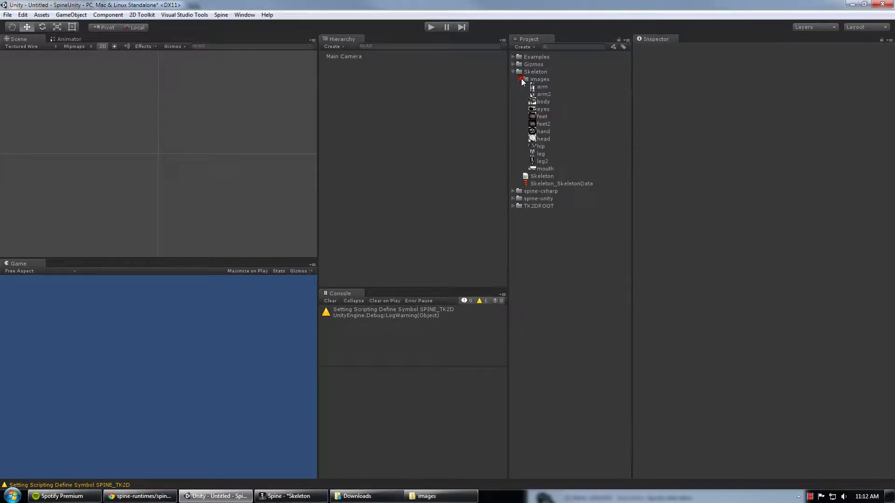
pyautogui.click(518, 79)
# Add a tk2d Sprite Collection named SkeletonImages under Skeleton and open its editor
pyautogui.click(540, 73)
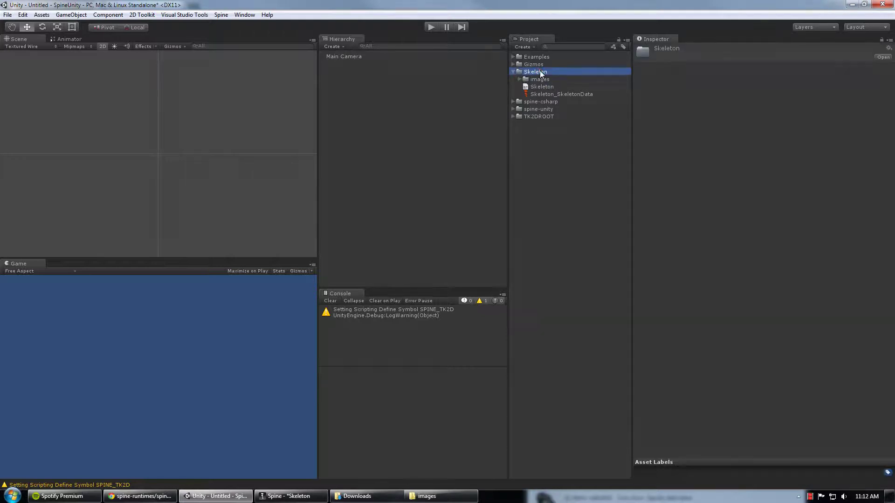
pyautogui.rightClick(541, 74)
pyautogui.moveTo(605, 77)
pyautogui.moveTo(701, 322)
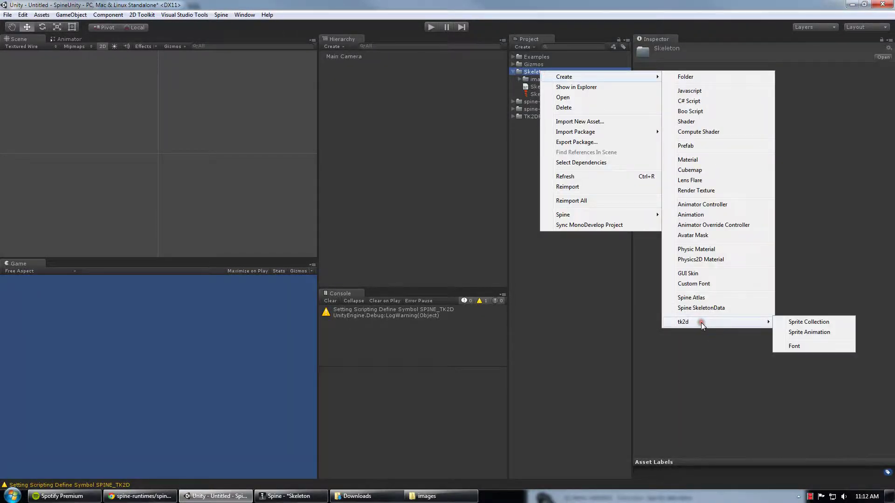
pyautogui.click(808, 323)
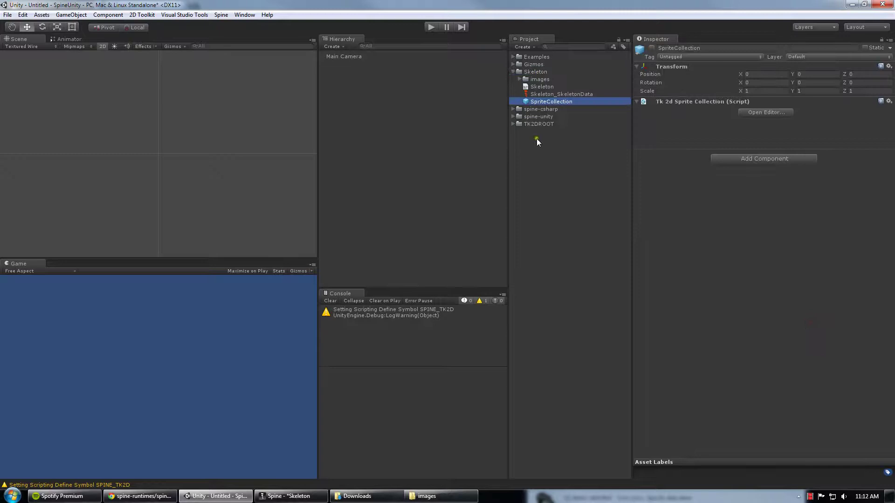
pyautogui.write('Ske')
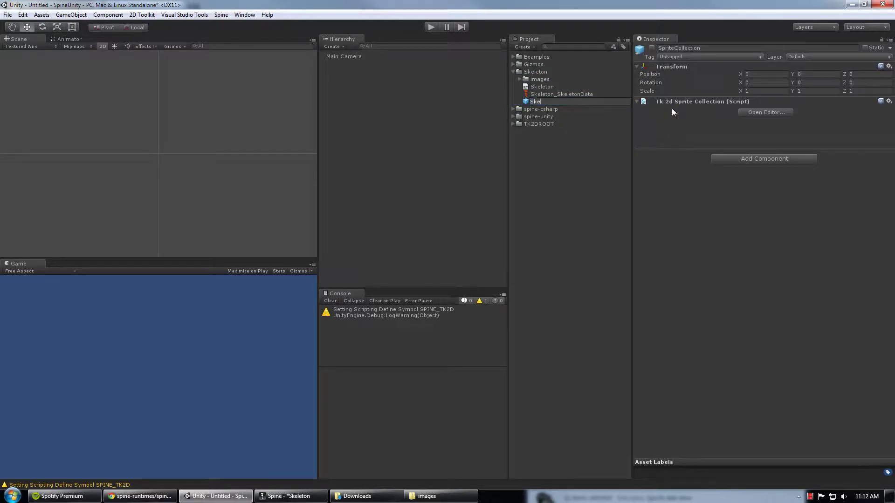
pyautogui.write('letonImages')
pyautogui.press('Return')
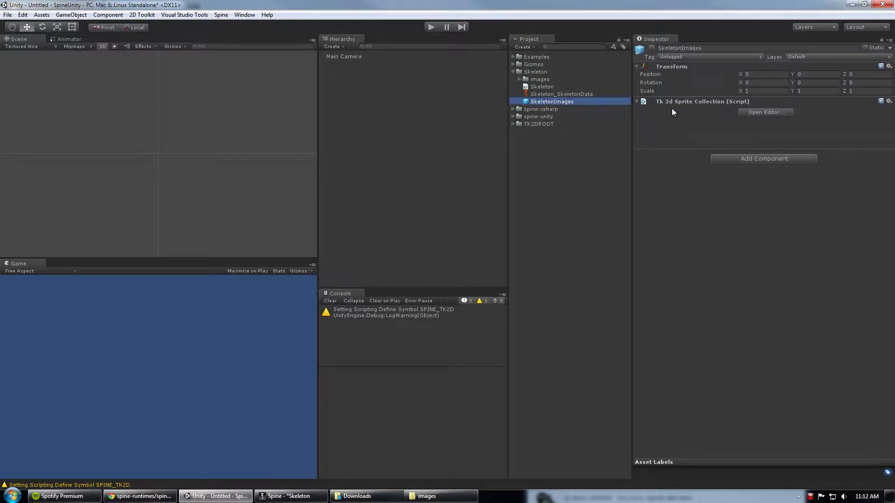
pyautogui.click(774, 113)
# Add all twelve part textures from the images folder to the SkeletonImages sprite collection
pyautogui.click(521, 80)
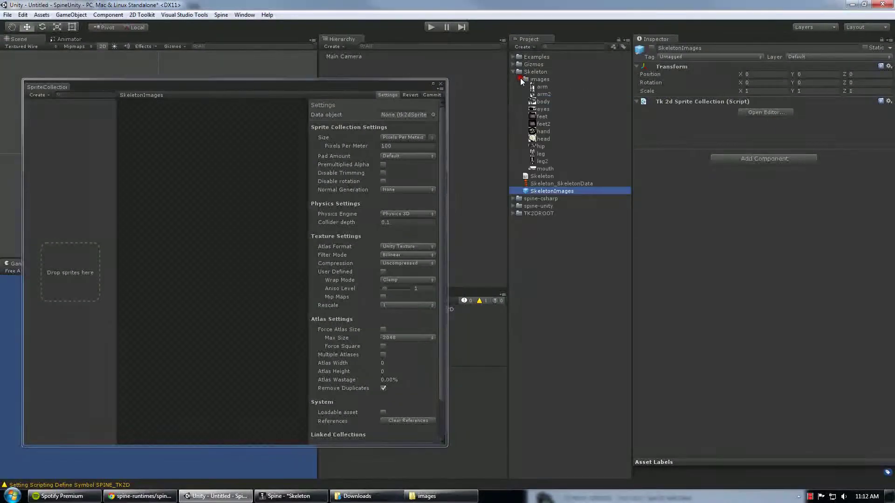
pyautogui.click(540, 87)
pyautogui.keyDown('shift'); pyautogui.click(541, 169); pyautogui.keyUp('shift')
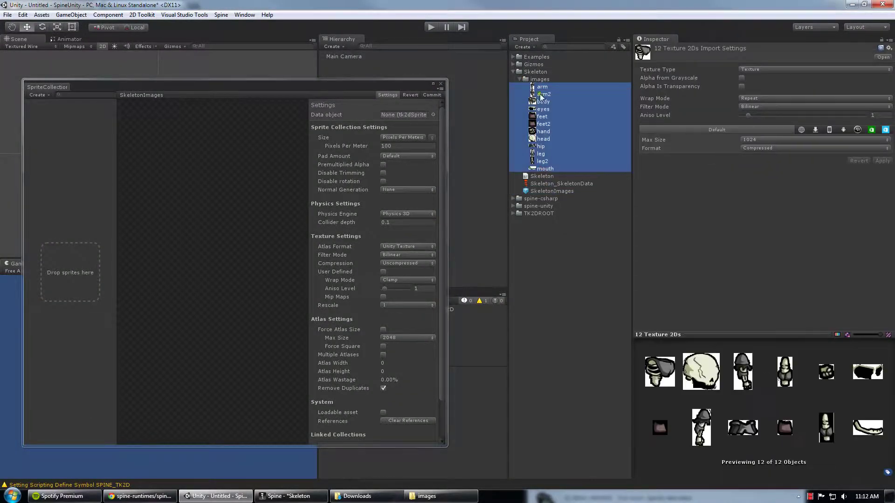
pyautogui.moveTo(541, 96); pyautogui.dragTo(88, 272)
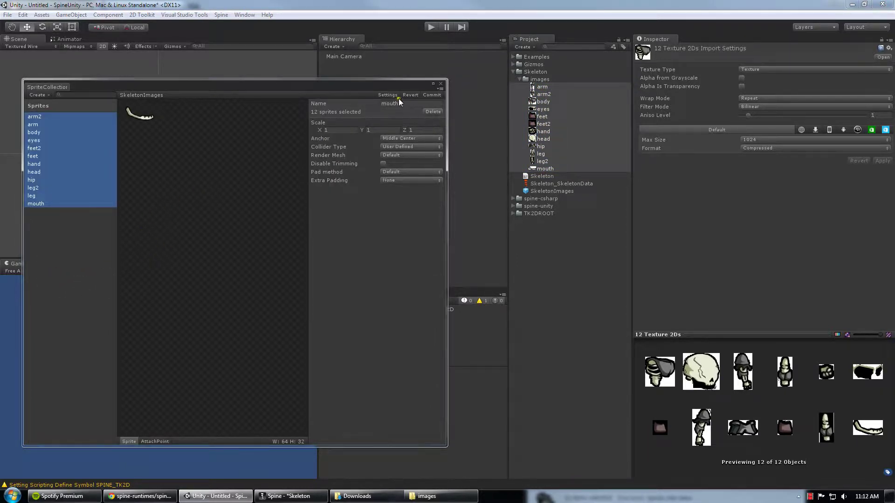
# Enable Premultiplied Alpha in the collection settings, commit the build, and close the editor
pyautogui.click(387, 95)
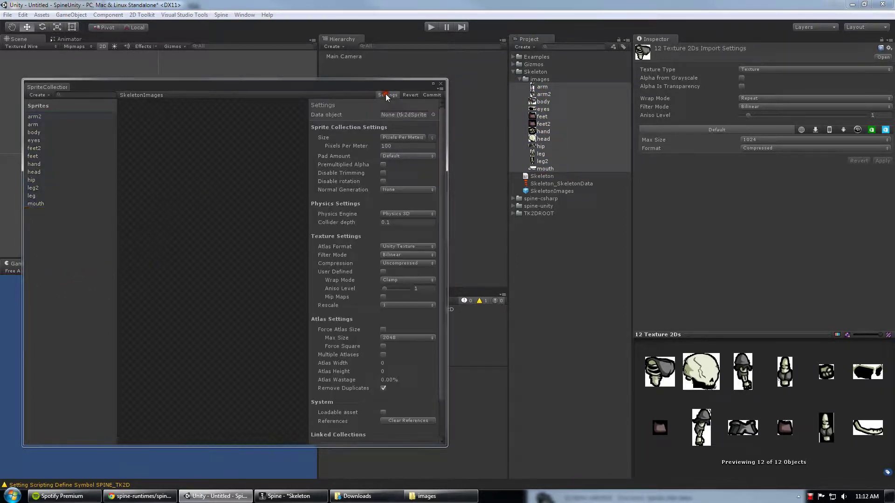
pyautogui.click(384, 165)
pyautogui.click(432, 95)
pyautogui.click(440, 84)
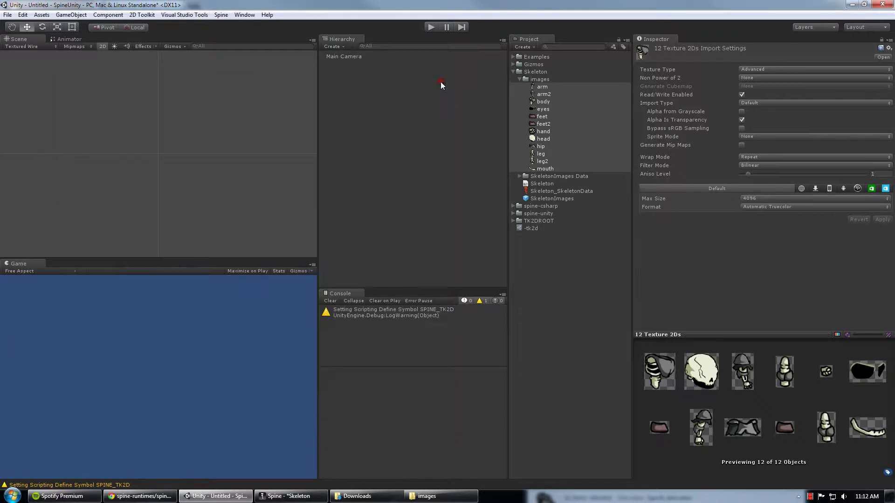
# Assign SkeletonImages from SkeletonImages Data as Skeleton_SkeletonData's Sprite Collection
pyautogui.doubleClick(522, 79)
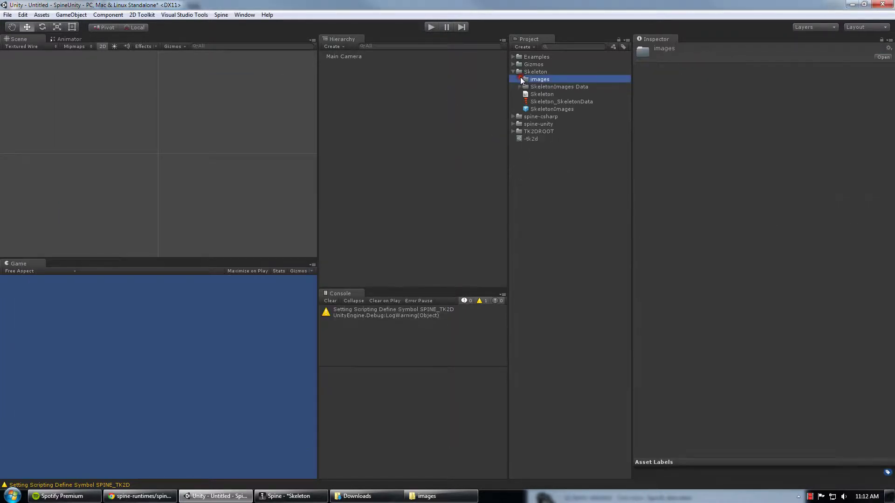
pyautogui.click(535, 103)
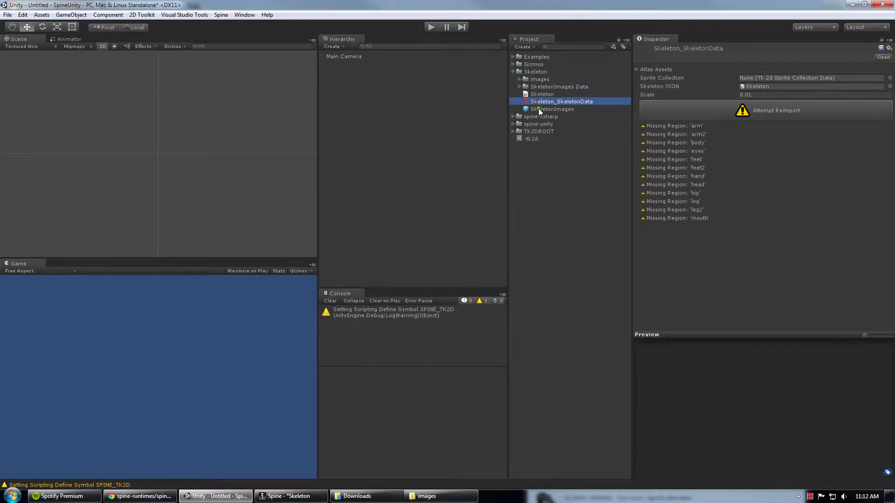
pyautogui.click(516, 87)
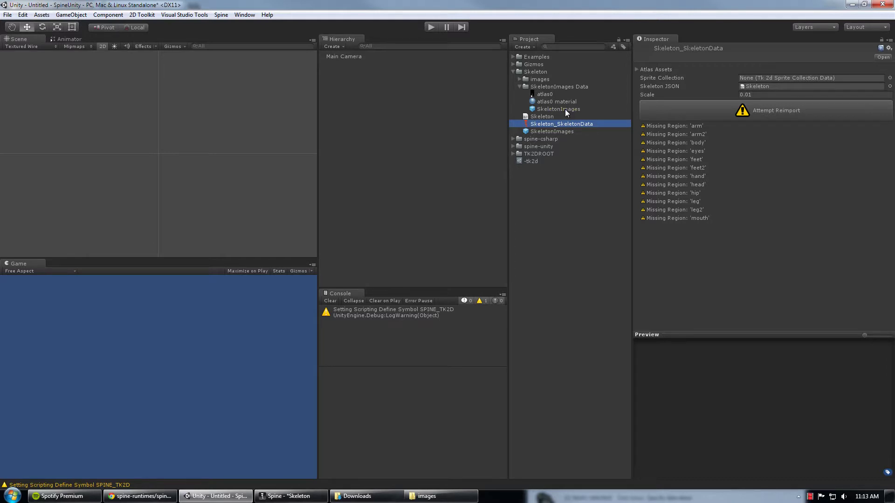
pyautogui.moveTo(564, 109); pyautogui.dragTo(805, 78)
# Enlarge the skeleton preview and play, then stop, the Idle animation
pyautogui.moveTo(746, 336); pyautogui.dragTo(746, 281)
pyautogui.click(645, 176)
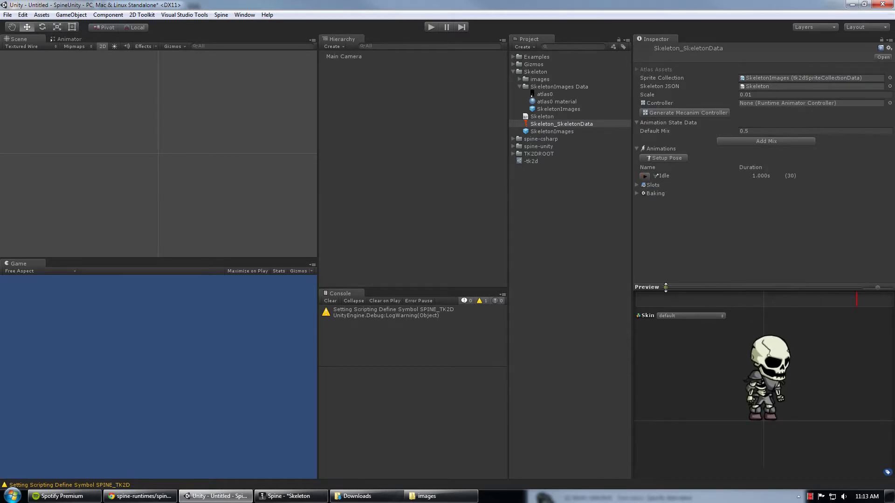
pyautogui.click(646, 176)
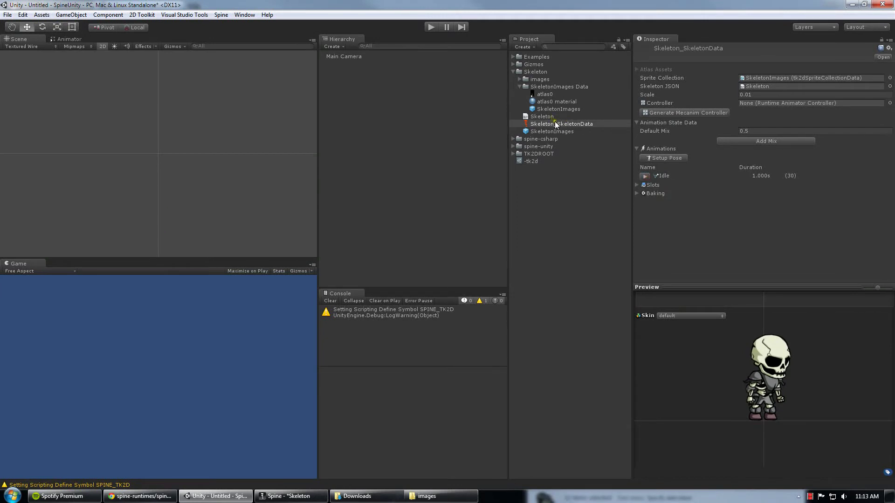